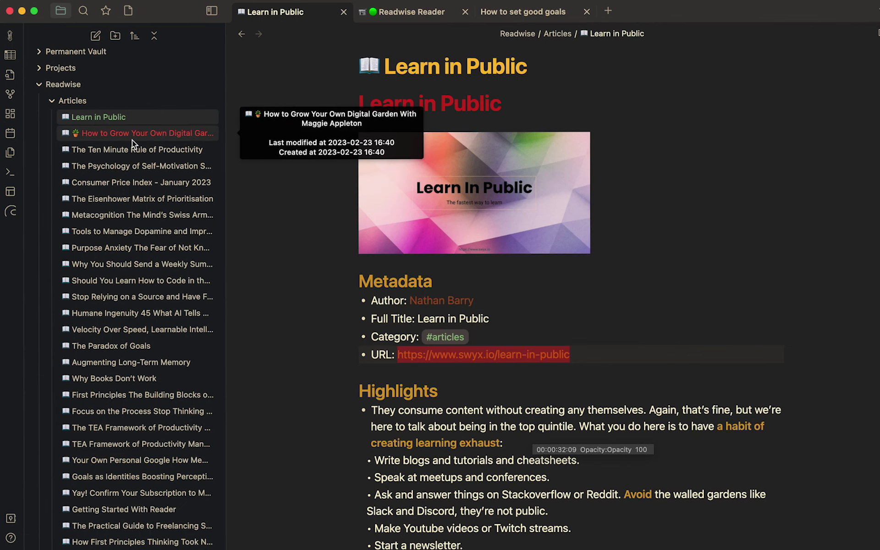
- Expand Obsidian's Books folder and open the You 2.0 note, scrolling down to its synced highlights
scroll(132, 139, "down", 3)
scroll(132, 139, "down", 15)
scroll(132, 139, "down", 1)
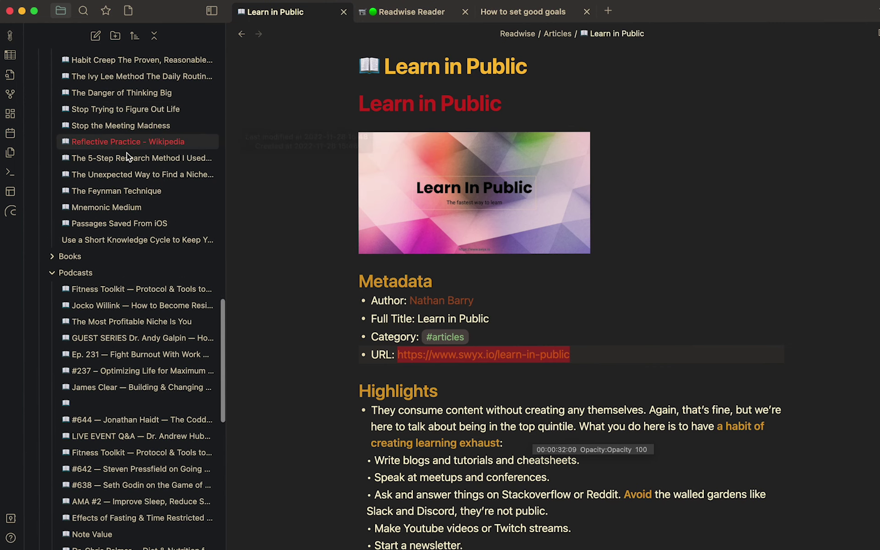
left_click(51, 258)
scroll(138, 275, "down", 1)
scroll(140, 285, "down", 10)
scroll(140, 286, "down", 15)
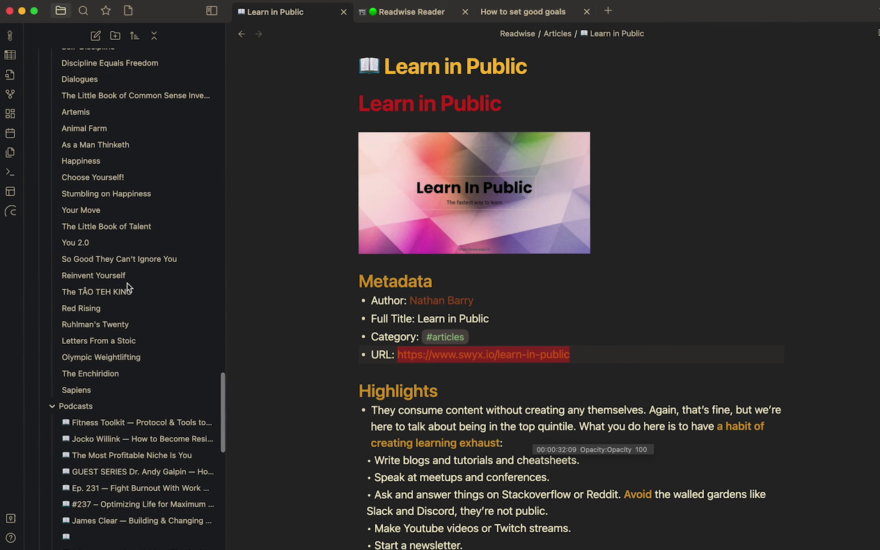
left_click(120, 242)
scroll(362, 380, "down", 6)
scroll(367, 378, "down", 8)
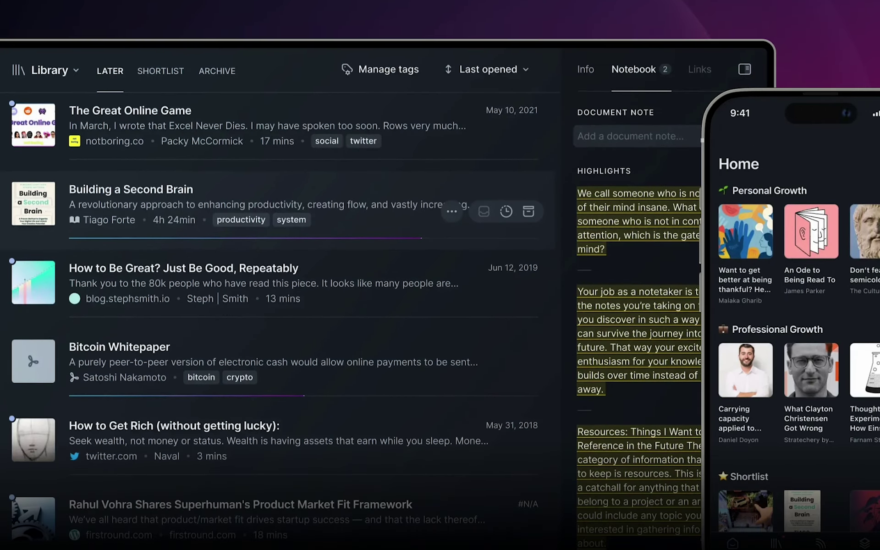
scroll(440, 275, "down", 8)
scroll(440, 275, "down", 8)
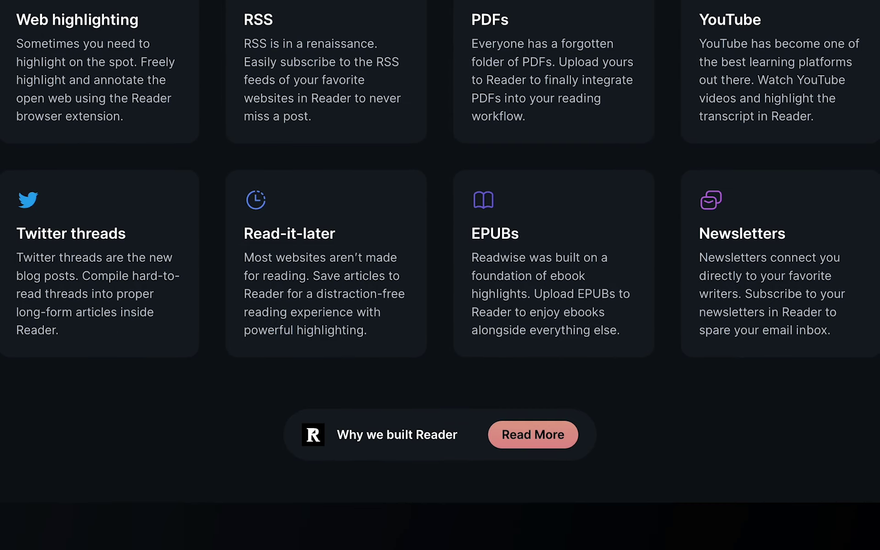
scroll(440, 275, "down", 1)
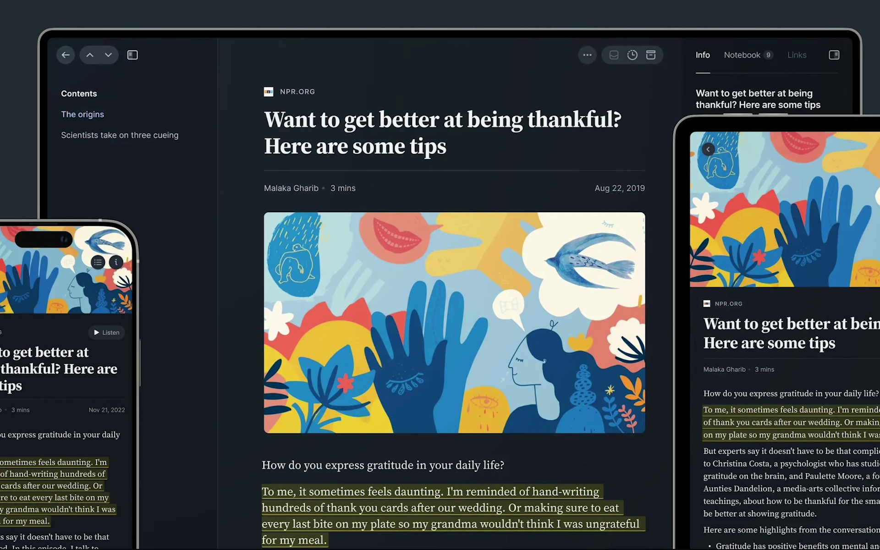
scroll(440, 275, "down", 1)
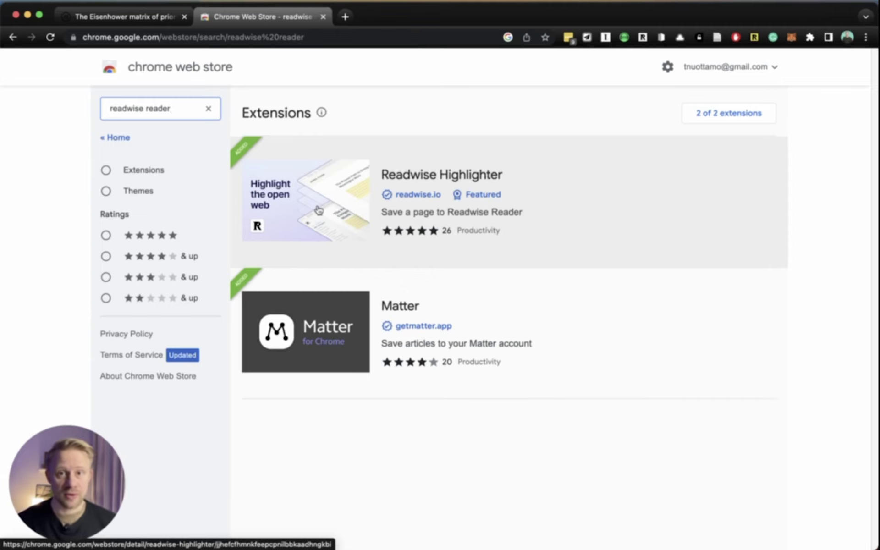
- View the Readwise Highlighter extension's details page, then close the Chrome Web Store tab
left_click(318, 210)
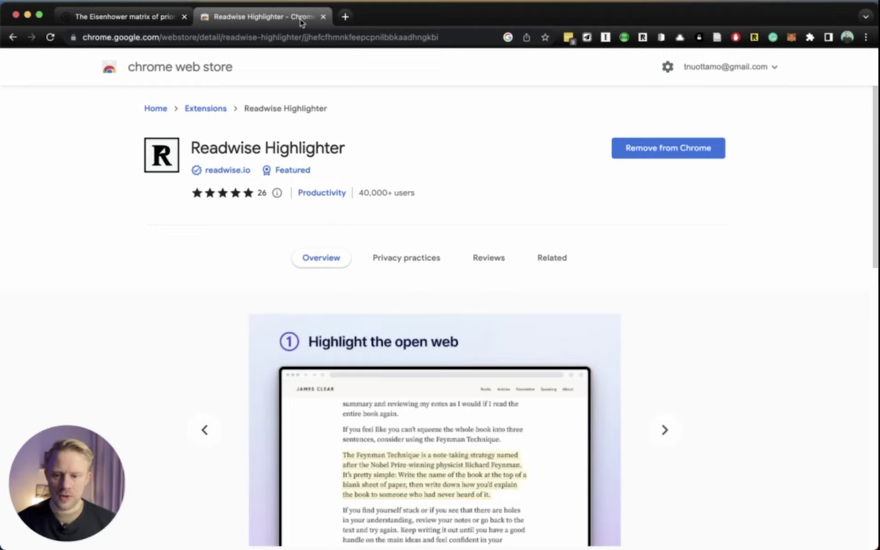
left_click(323, 16)
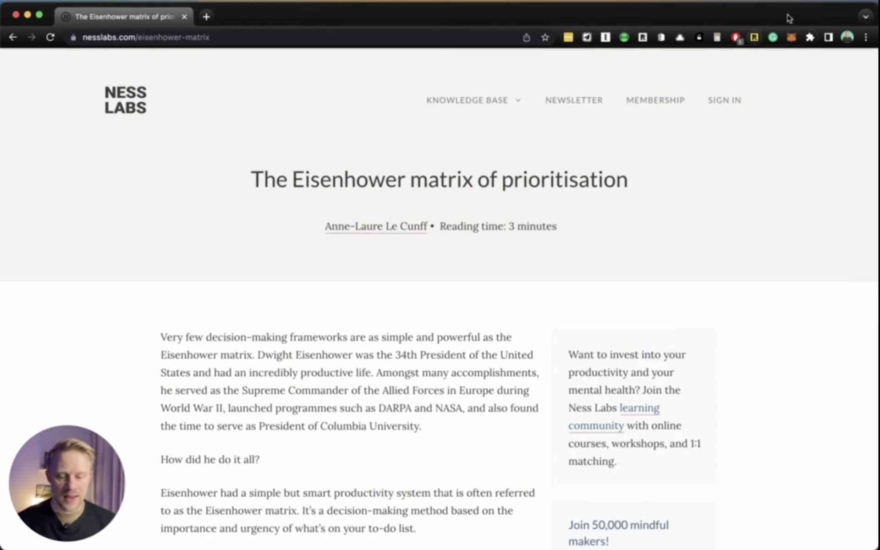
- Save the Eisenhower matrix of prioritisation article to Reader with the Alt+R shortcut
scroll(549, 315, "down", 10)
scroll(549, 316, "up", 10)
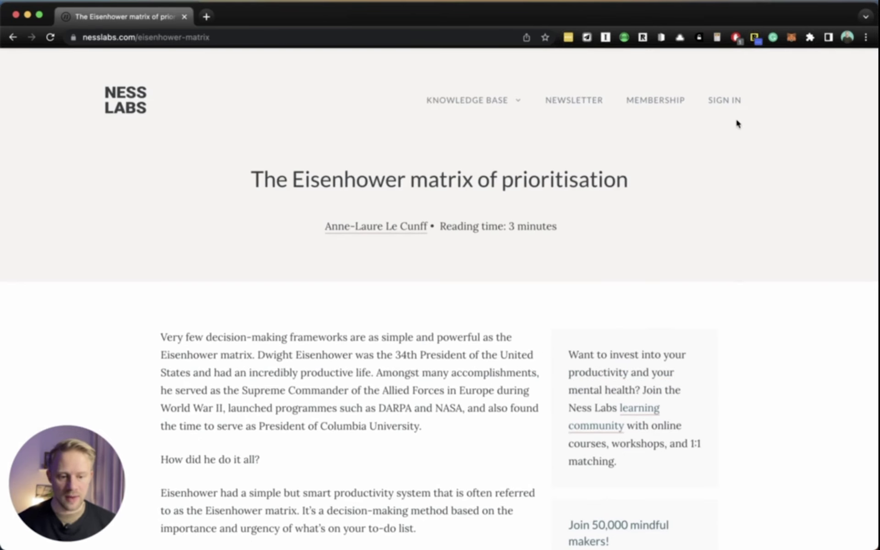
key("alt+r")
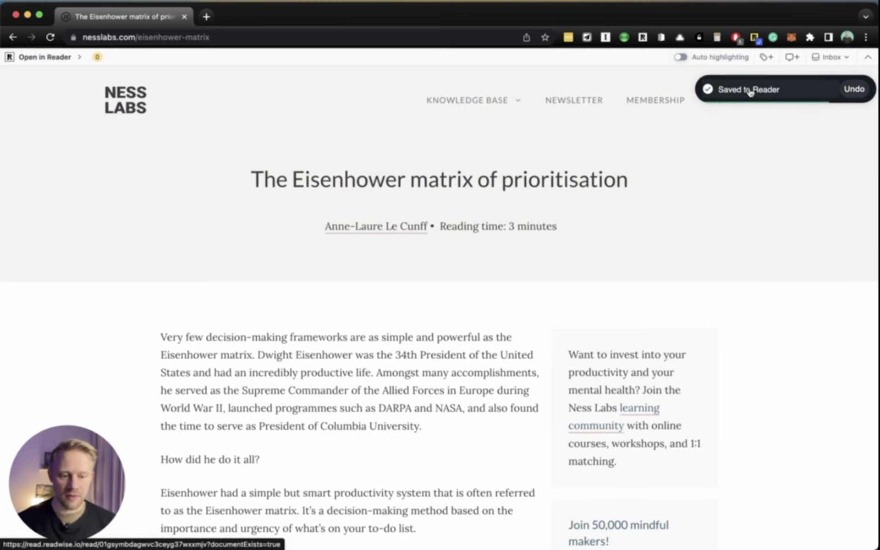
- Select the article's whole first paragraph and turn it into a highlight
scroll(447, 305, "down", 3)
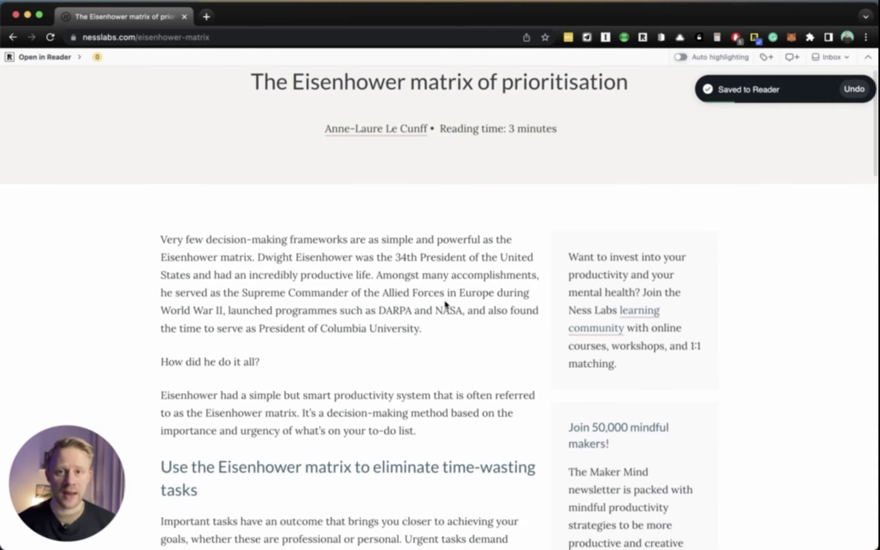
scroll(445, 304, "down", 2)
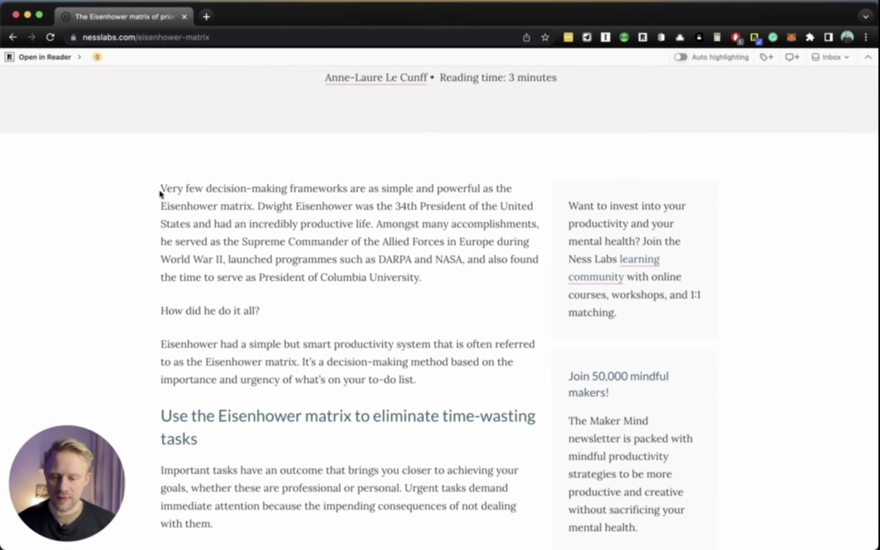
triple_click(161, 191)
left_click(318, 168)
scroll(379, 309, "down", 2)
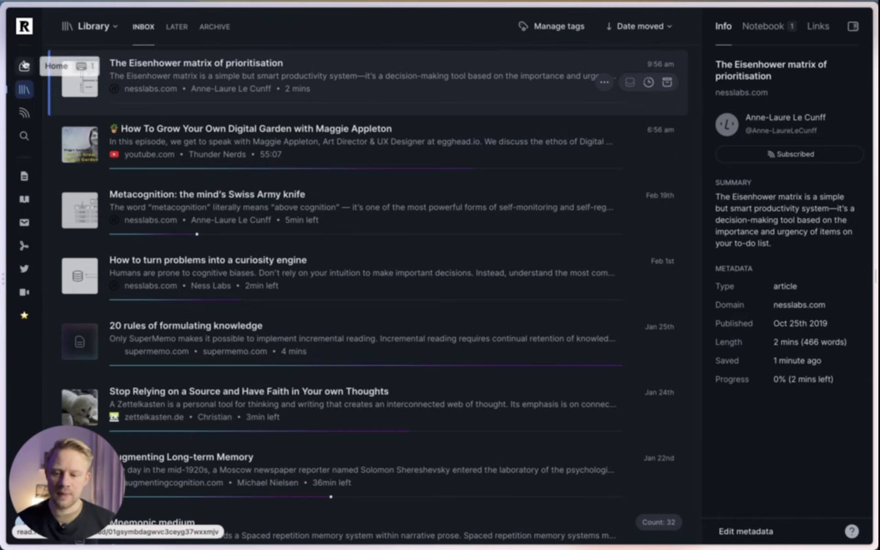
- Open the saved Eisenhower matrix article from Reader's Home view
left_click(24, 66)
scroll(203, 243, "down", 1)
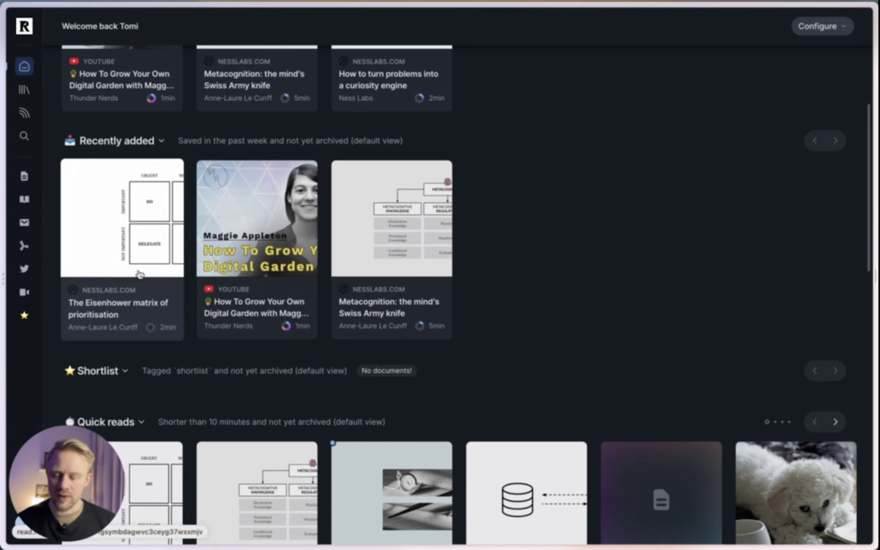
left_click(118, 308)
key("h")
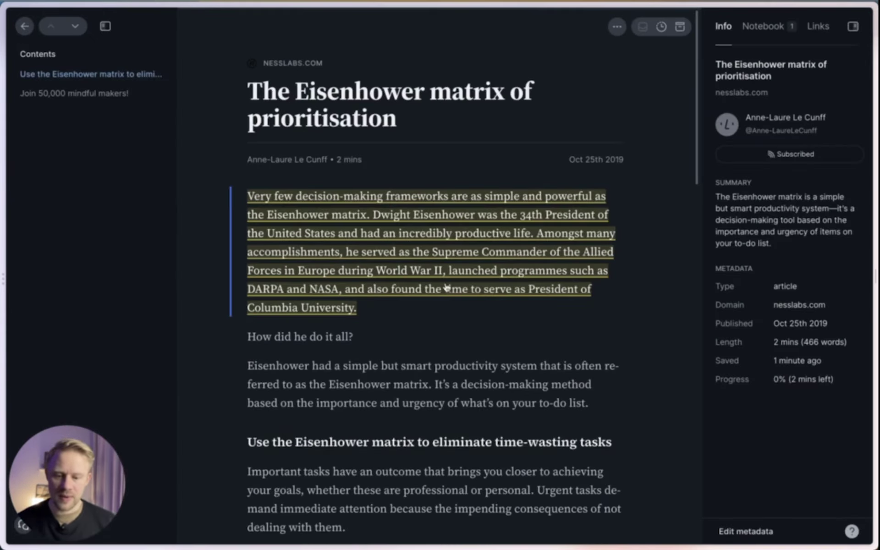
scroll(447, 287, "down", 1)
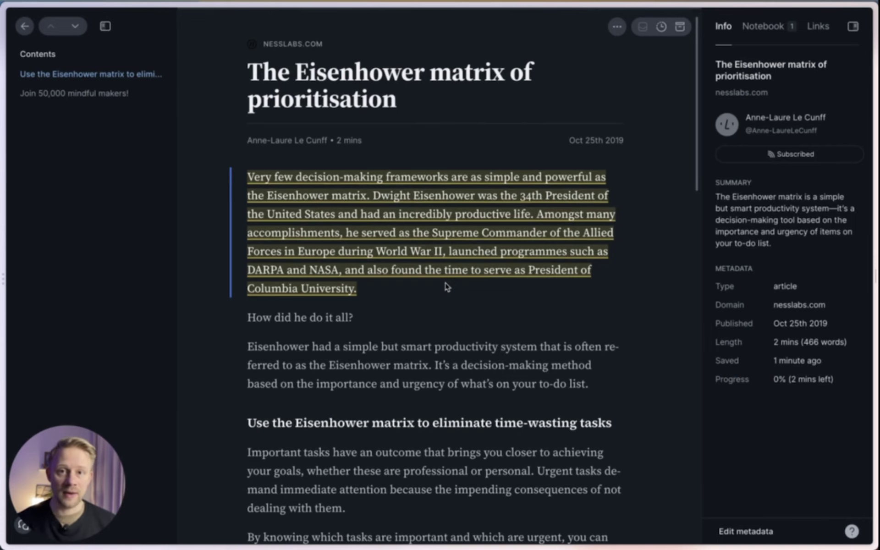
scroll(447, 287, "down", 5)
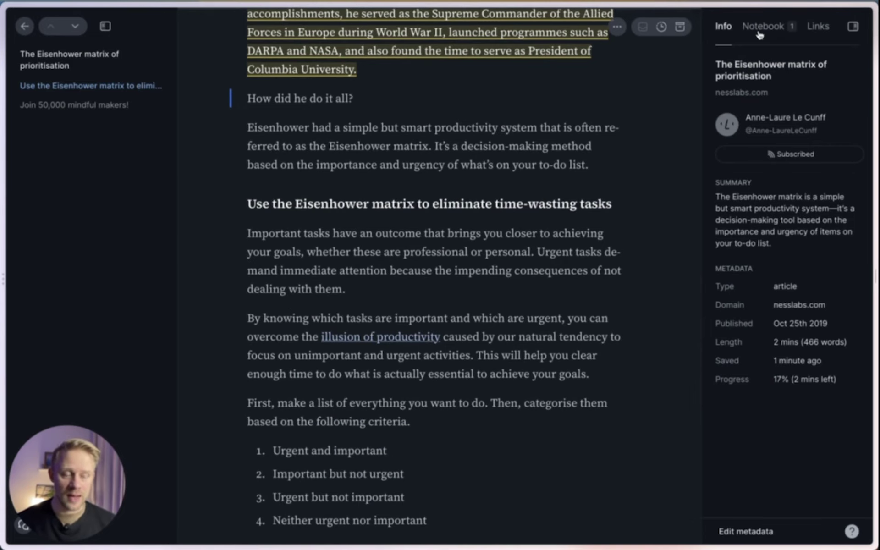
- Check the Notebook, then add a note to the first-paragraph highlight
left_click(759, 32)
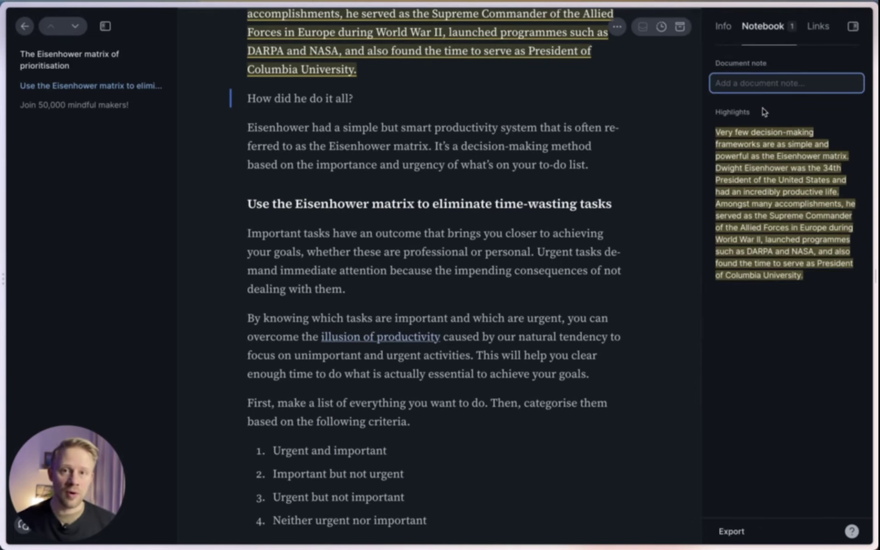
left_click(775, 166)
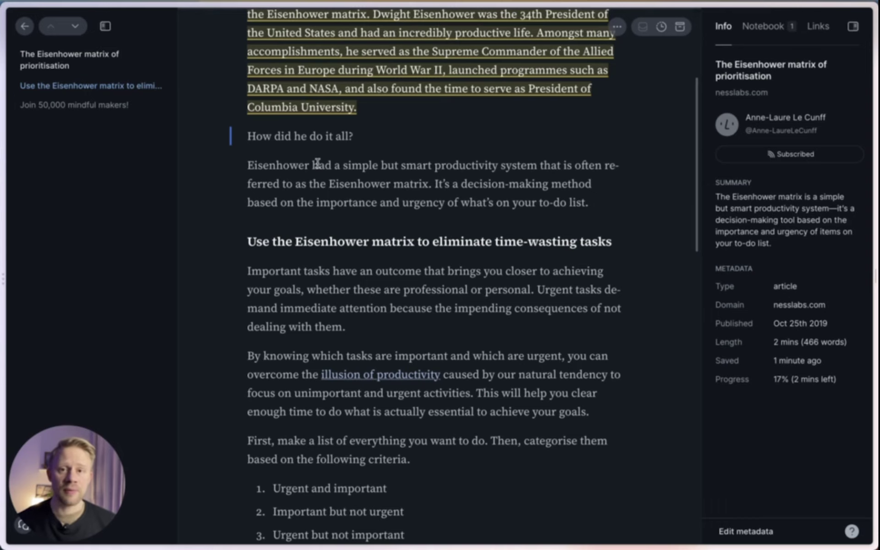
scroll(317, 163, "up", 1)
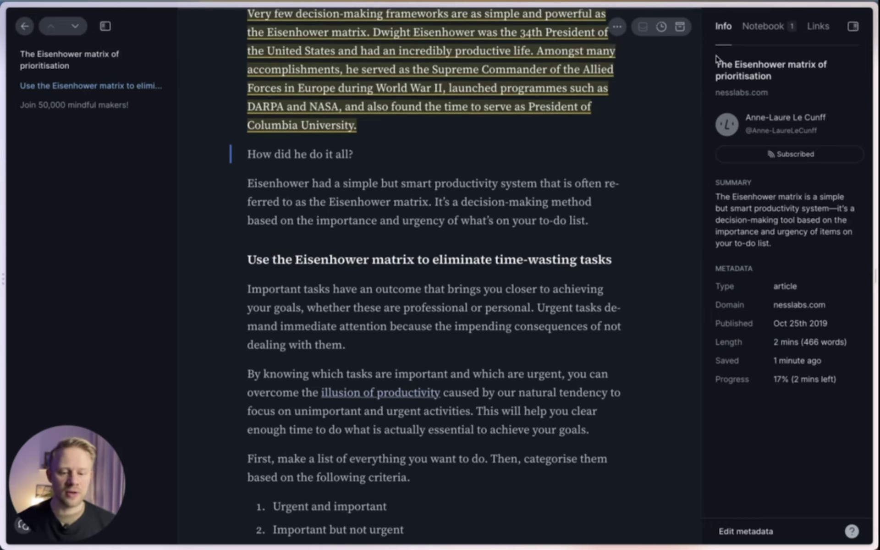
scroll(488, 91, "up", 3)
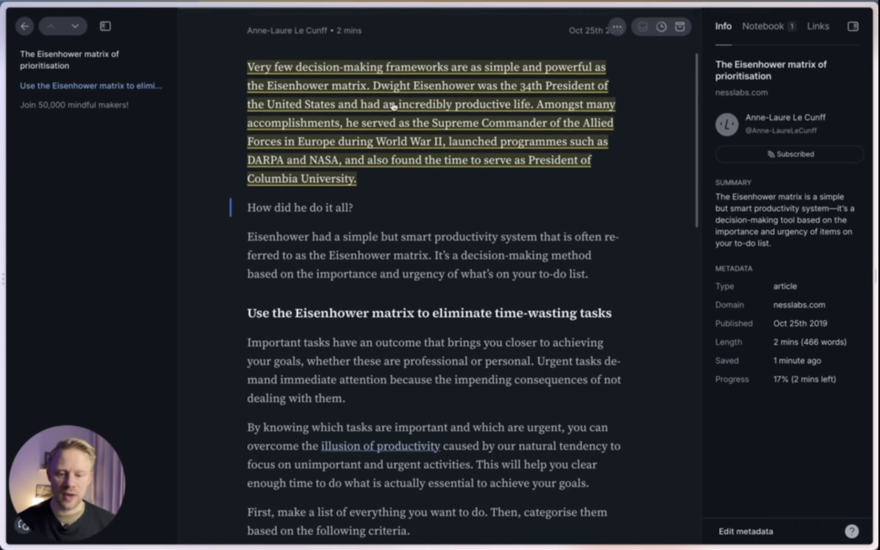
left_click(423, 114)
key("n")
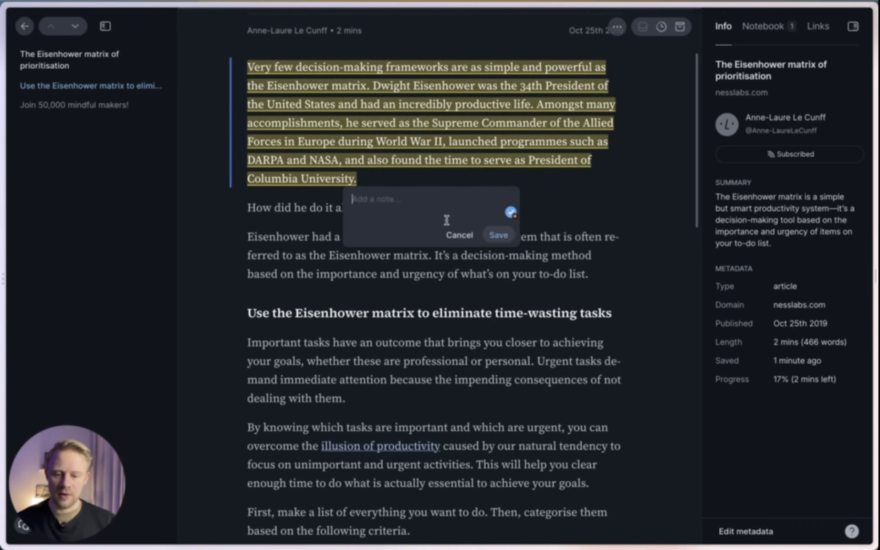
scroll(654, 223, "up", 7)
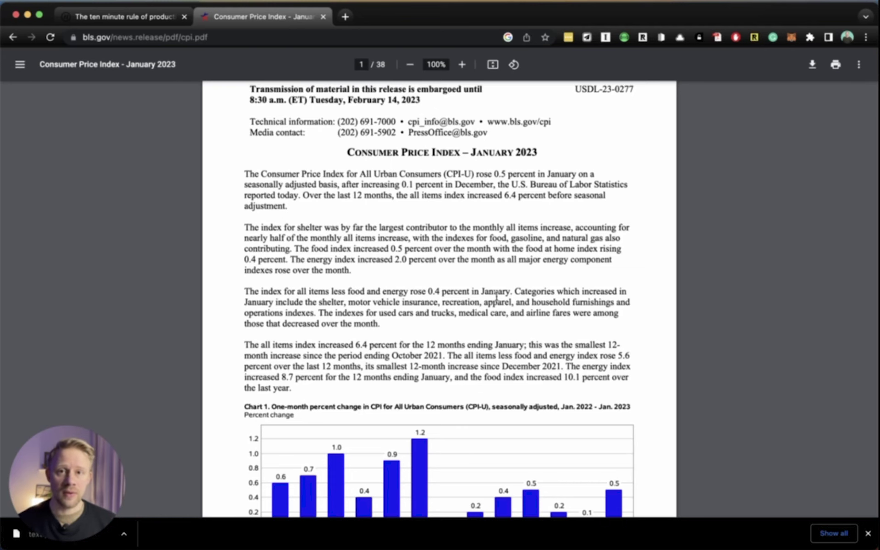
- Save the CPI January 2023 PDF with Alt+R and open it from the Saved to Reader toast
key("alt+r")
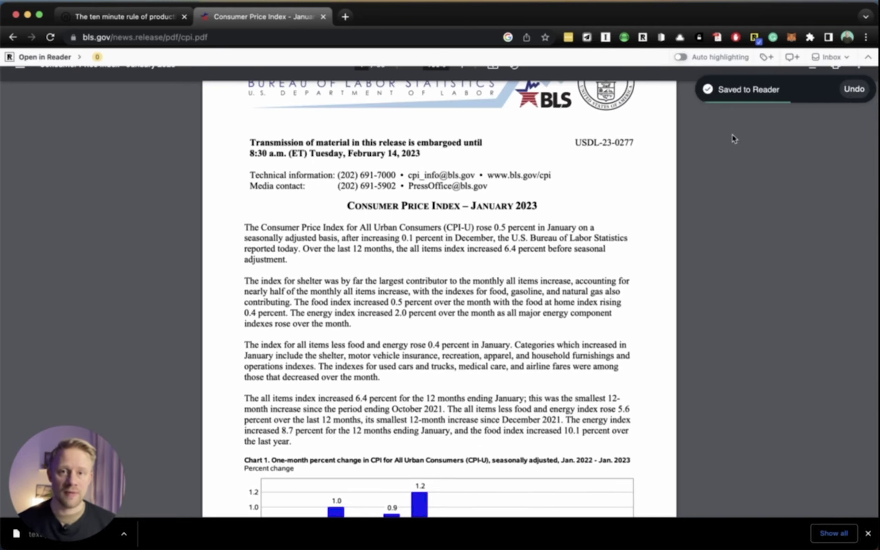
left_click(756, 89)
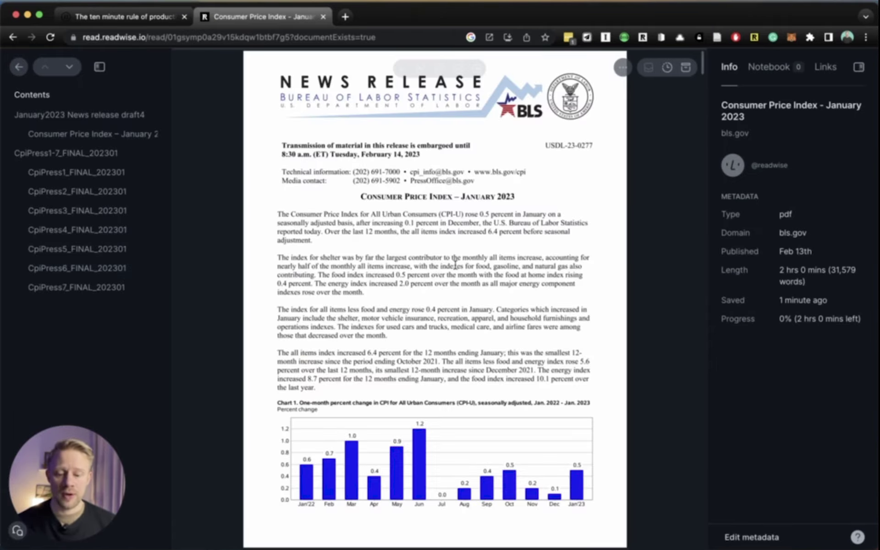
- Highlight the first sentence of the PDF's shelter paragraph
scroll(303, 251, "down", 3)
left_click_drag(277, 201, 315, 218)
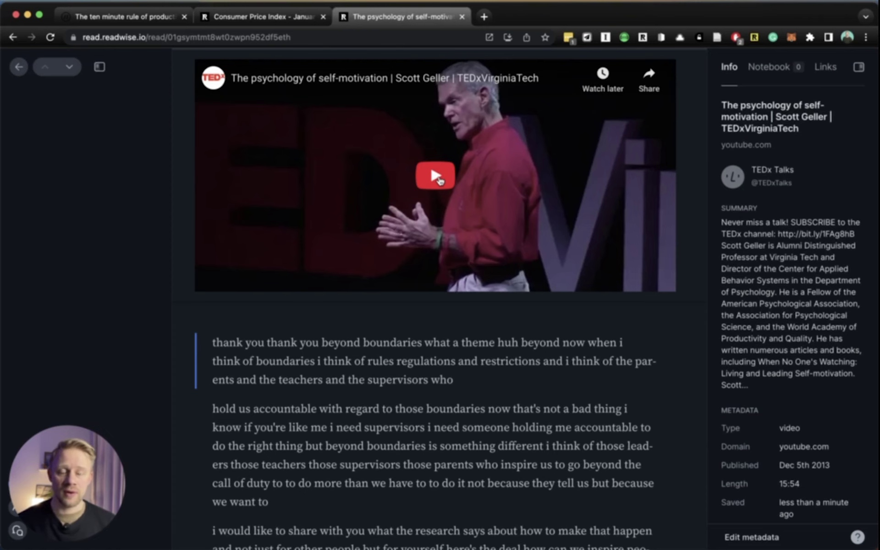
- Play the TEDx talk, highlight the transcript passage on selection by consequences, then pause it
left_click(438, 180)
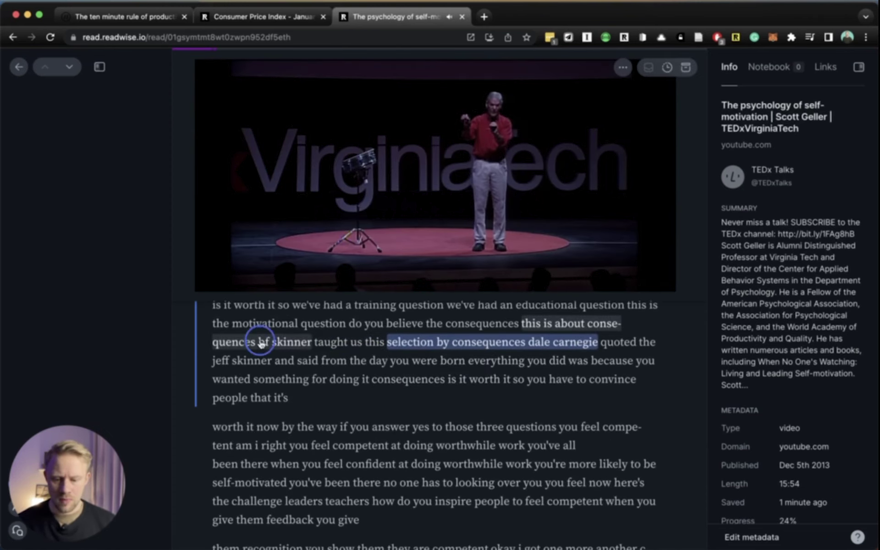
left_click(337, 342)
left_click_drag(337, 343, 414, 393)
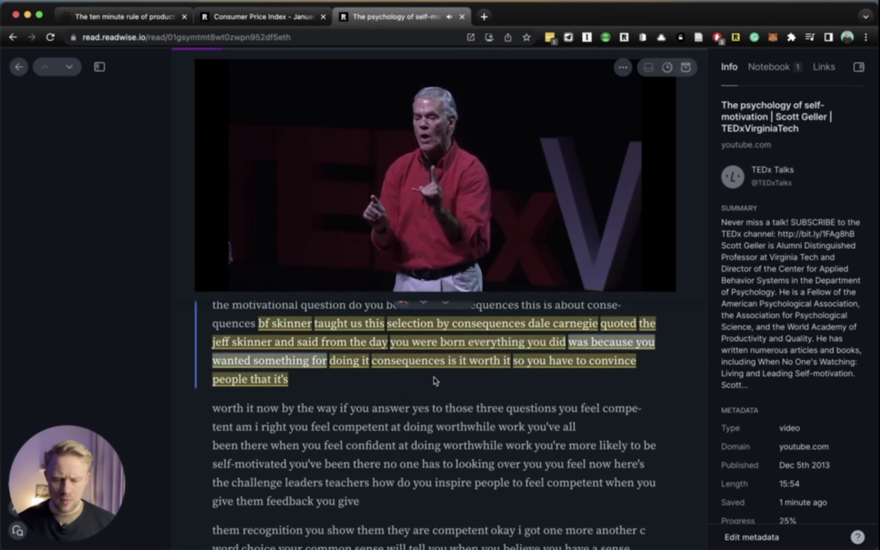
key("space")
scroll(774, 366, "down", 2)
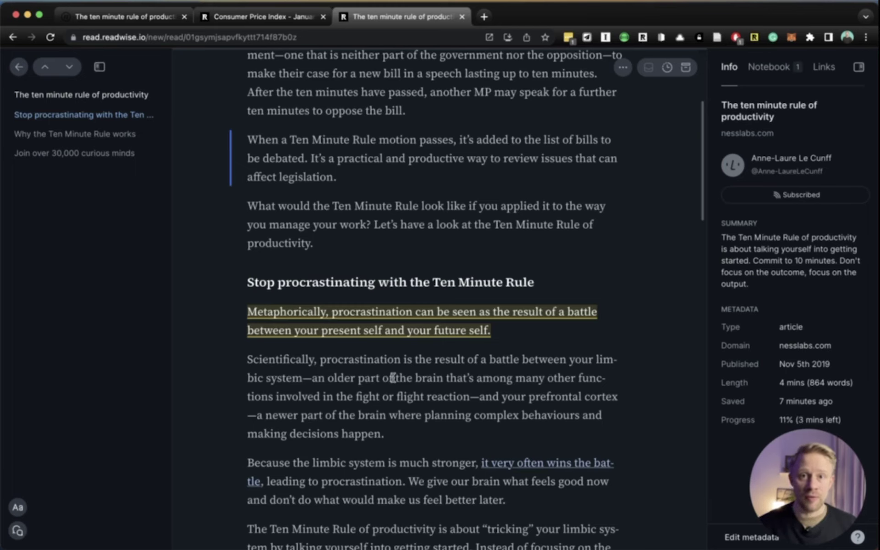
left_click(18, 508)
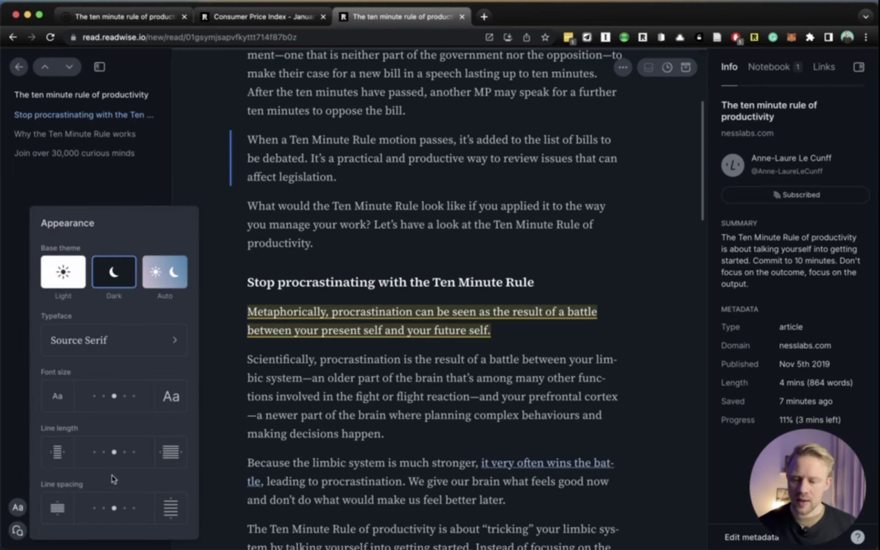
left_click(73, 281)
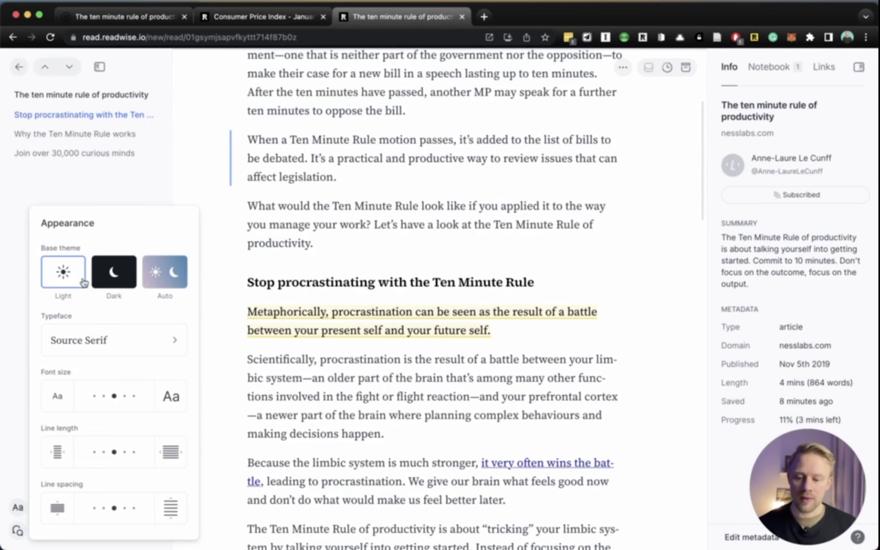
left_click(109, 281)
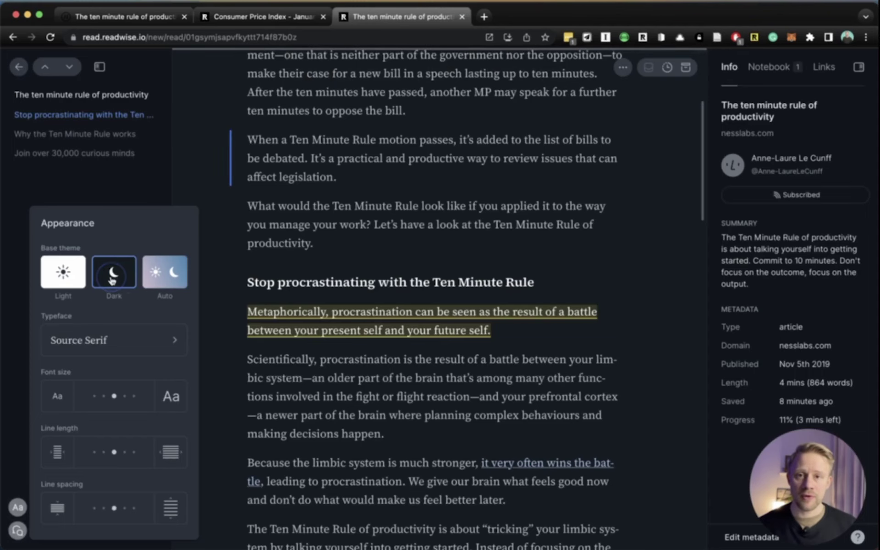
left_click(138, 341)
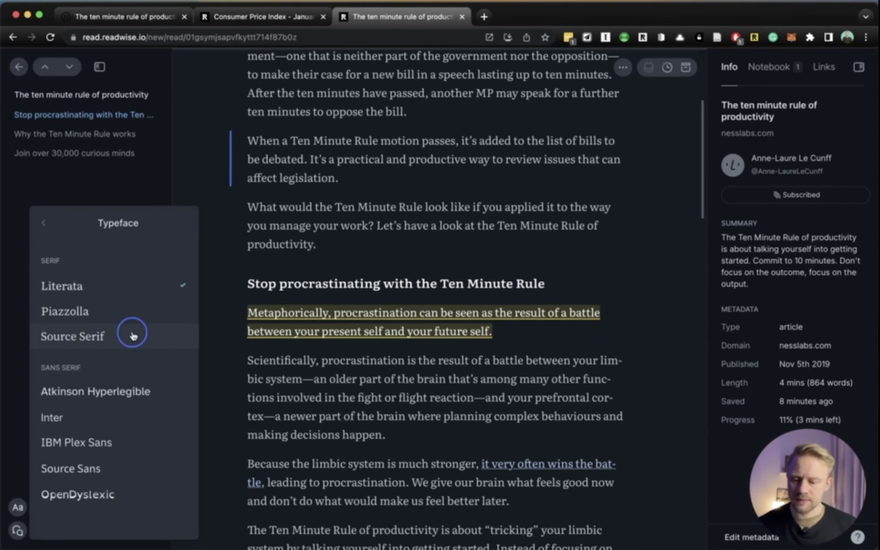
left_click(145, 337)
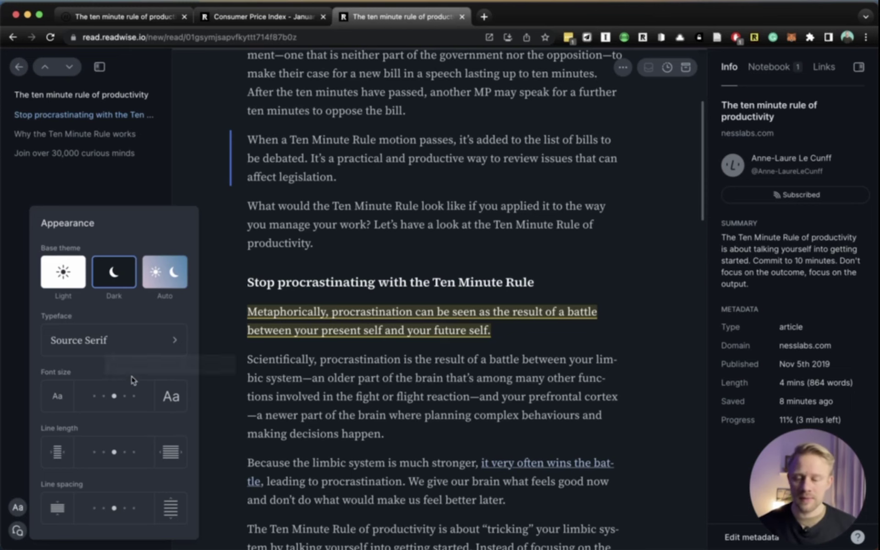
scroll(94, 128, "up", 2)
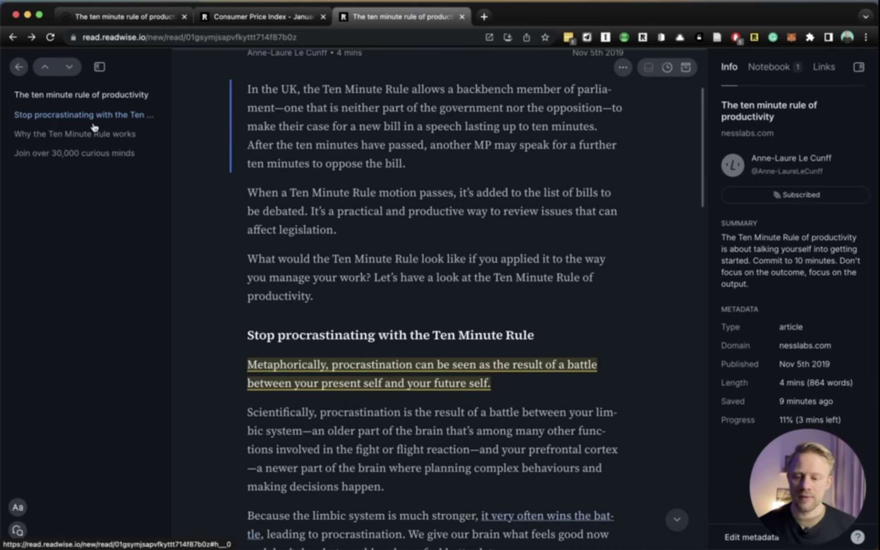
- Jump between the ten minute rule article's sections via its contents, then return Home
left_click(94, 128)
left_click(94, 137)
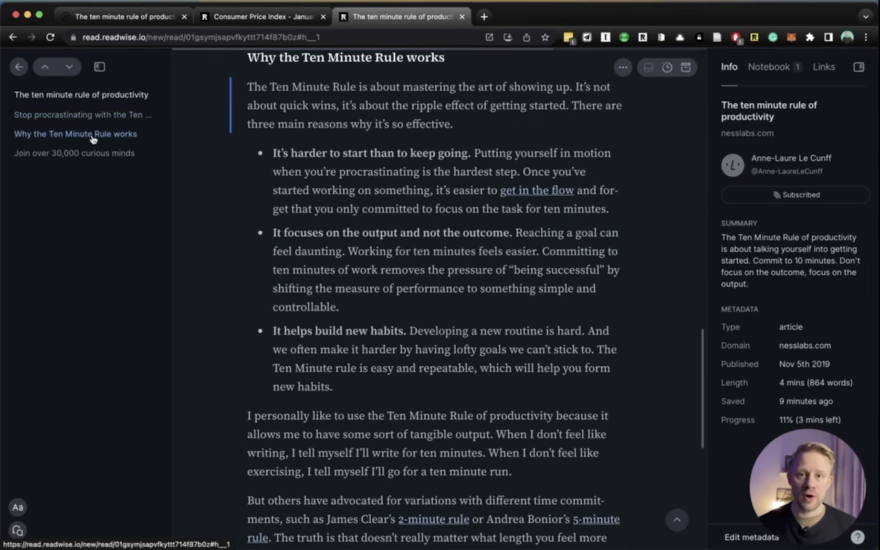
left_click(91, 115)
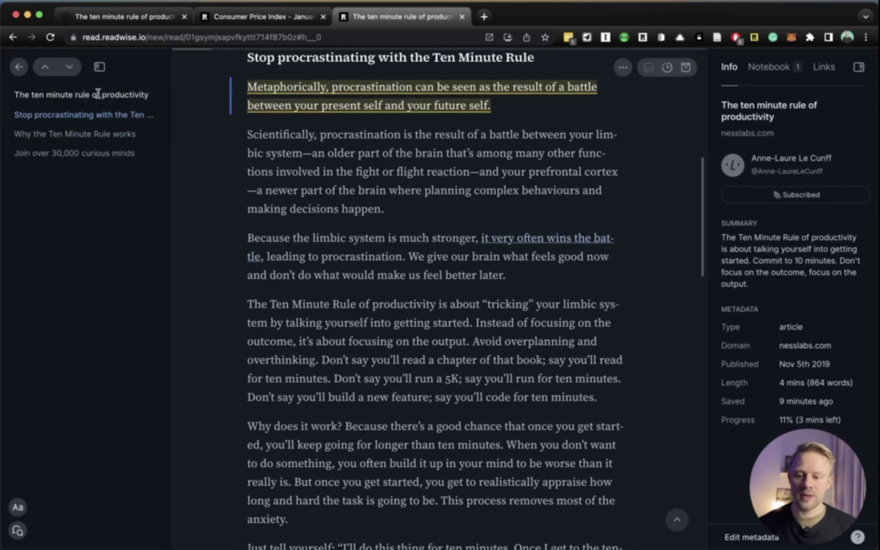
left_click(98, 93)
key("Escape")
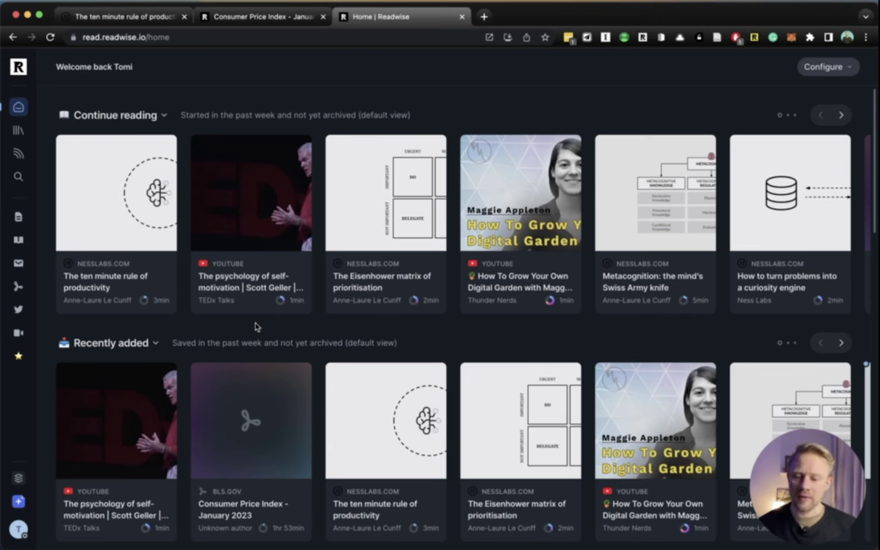
- Browse the Home page rows, then open the Library Inbox with Shift+L
scroll(203, 324, "down", 2)
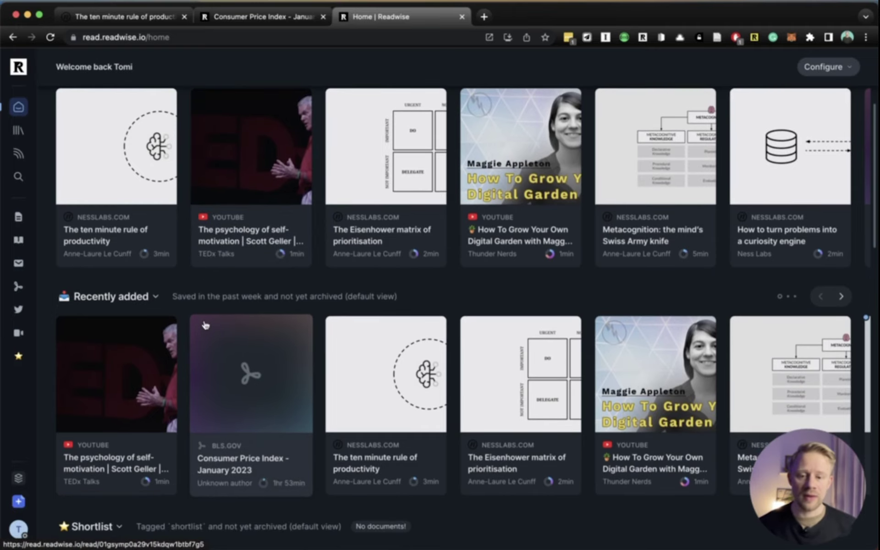
scroll(205, 324, "up", 2)
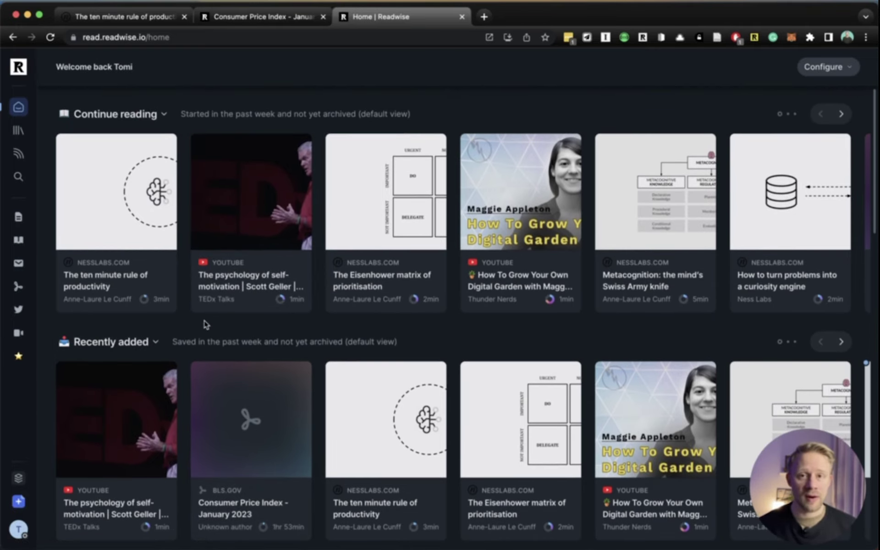
scroll(203, 324, "down", 10)
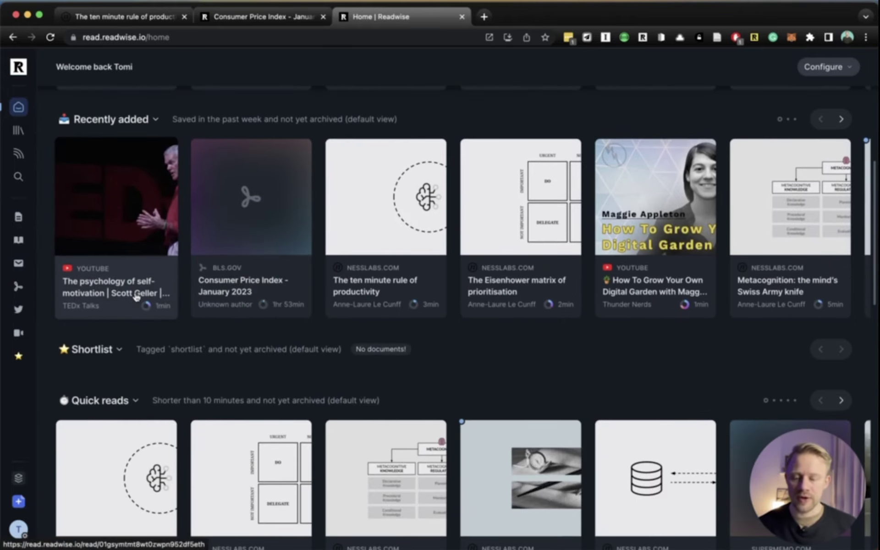
scroll(162, 313, "down", 8)
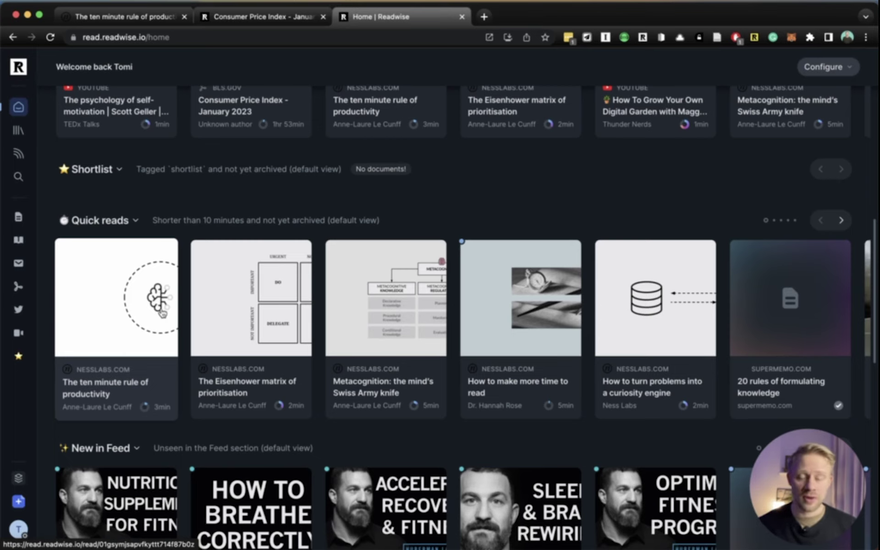
scroll(161, 313, "down", 4)
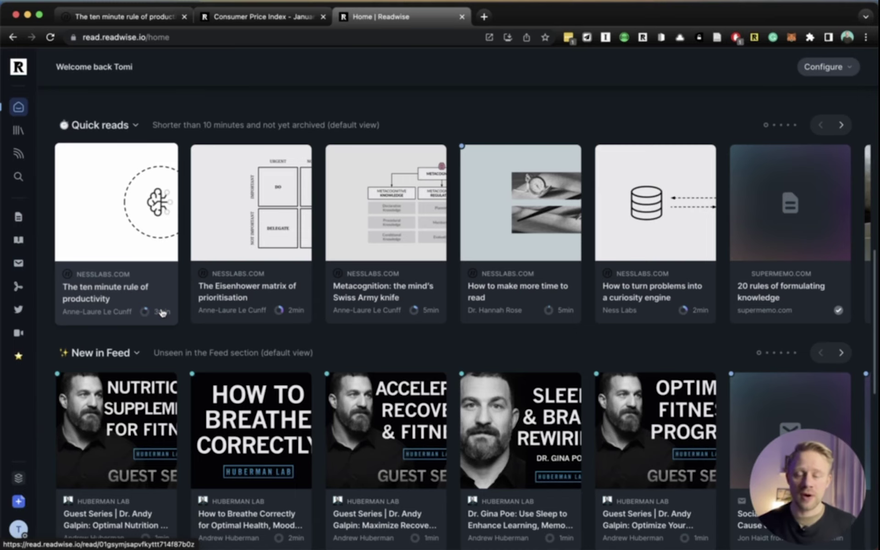
scroll(173, 320, "down", 5)
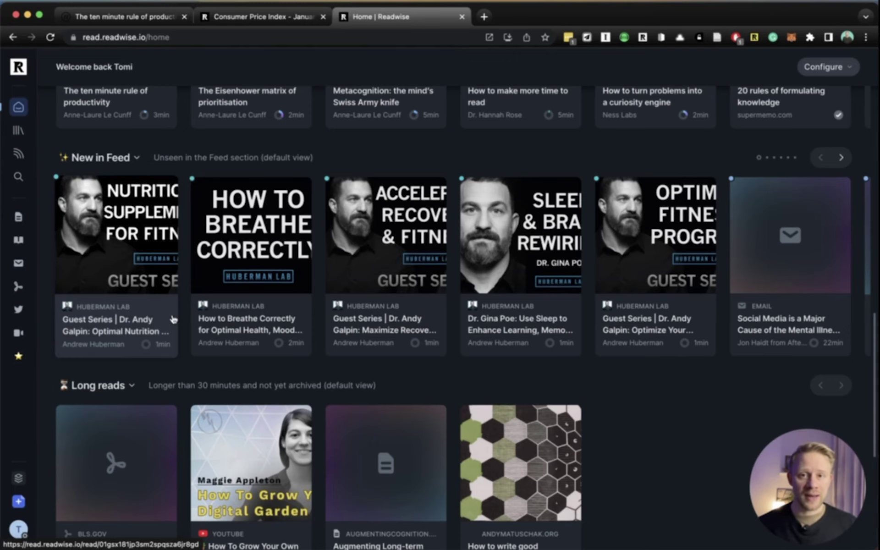
scroll(172, 319, "down", 1)
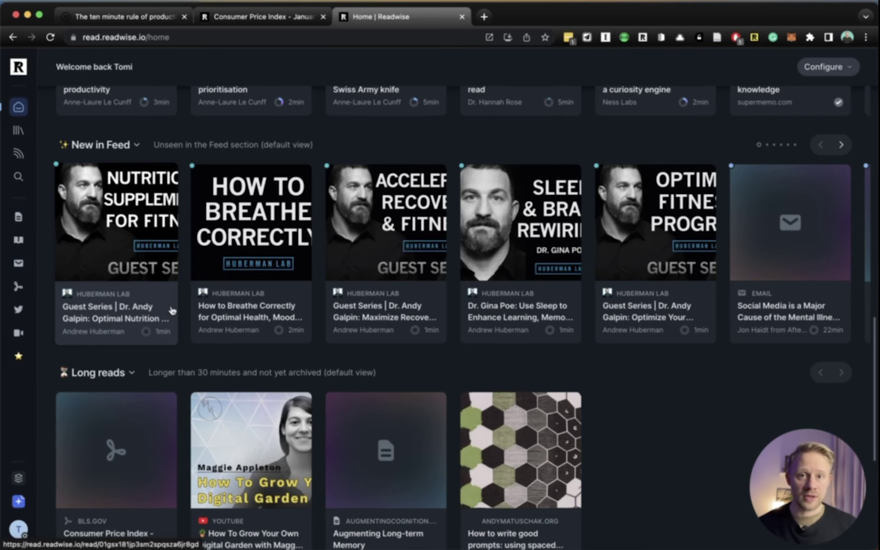
key("shift+l")
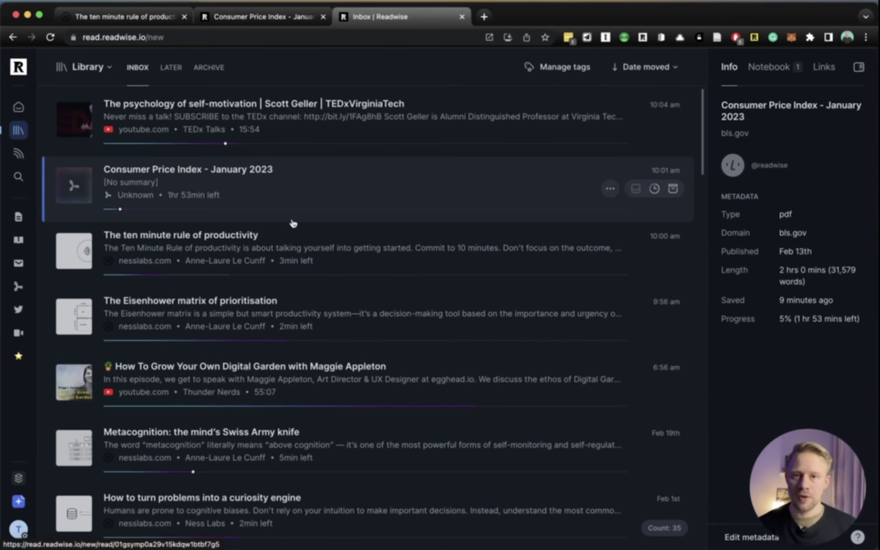
- Move the Consumer Price Index PDF to Later, then select the self-motivation video in the Inbox
left_click(293, 223)
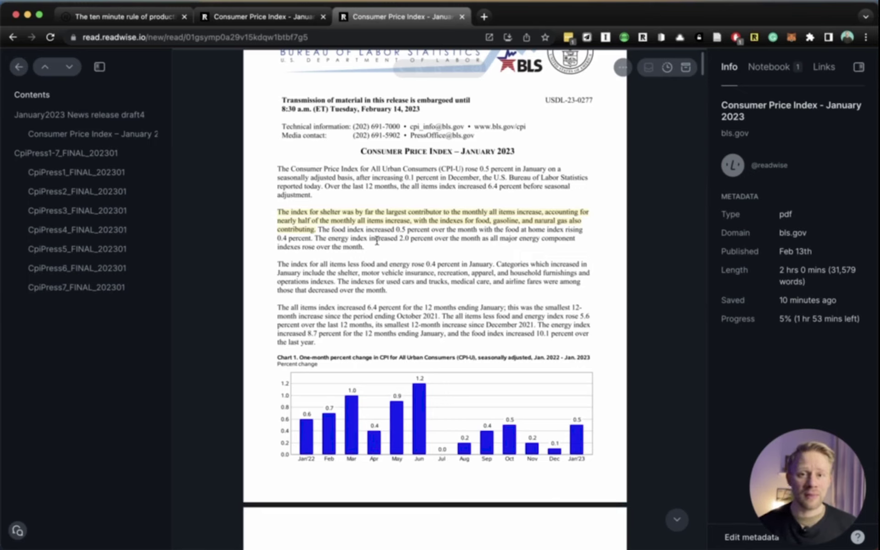
left_click(666, 69)
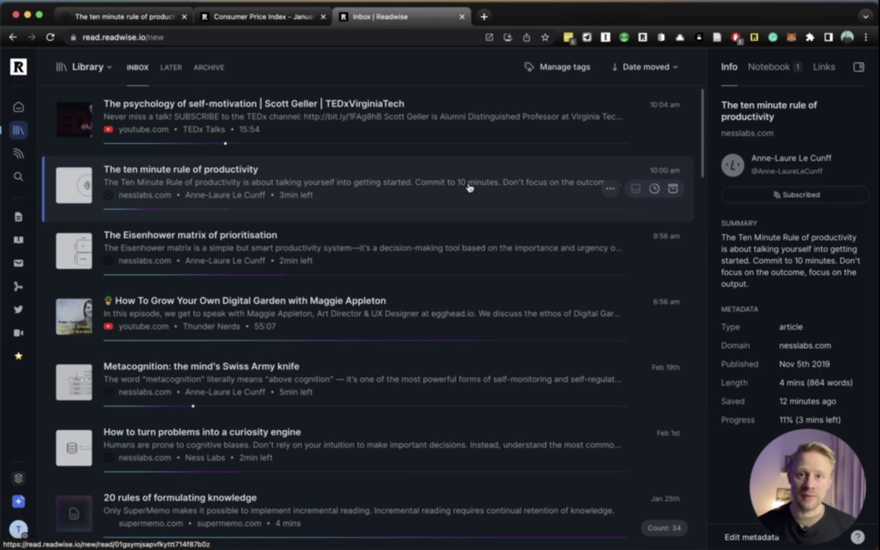
key("Down")
key("Down")
key("Down")
key("Up")
key("Up")
key("Up")
key("Up")
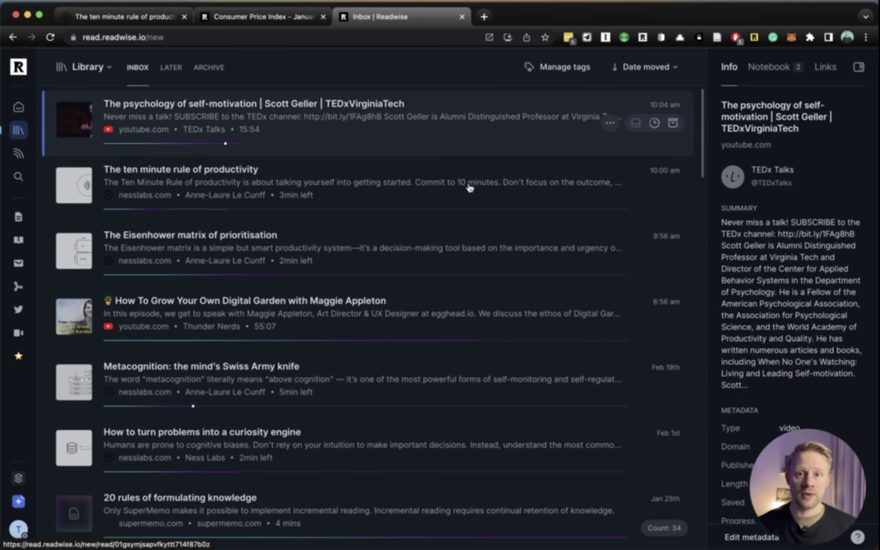
- Open the Eisenhower matrix article, then leave it and return to the Inbox
left_click(485, 247)
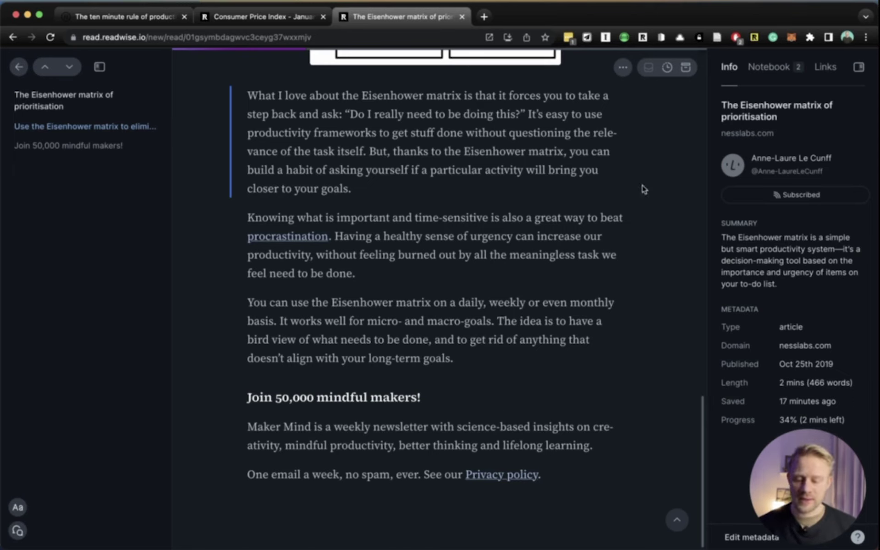
key("Escape")
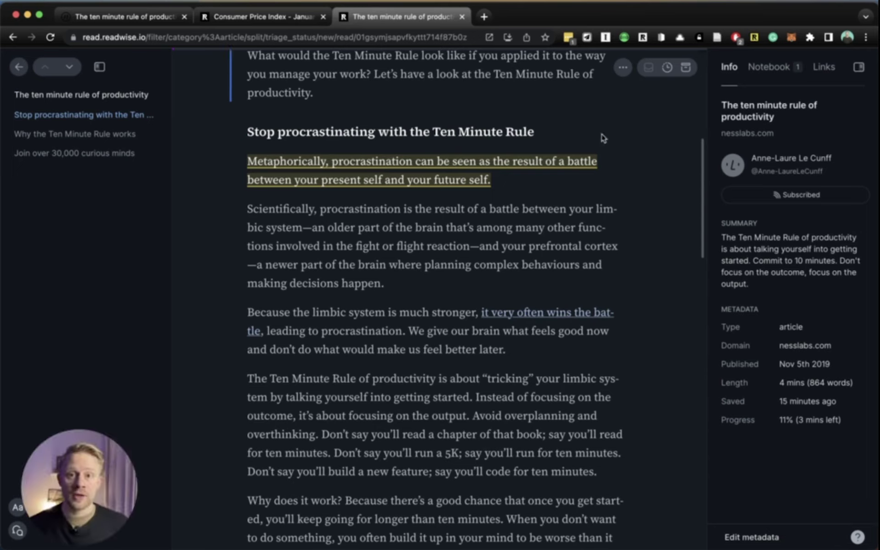
- Use Ghostreader's Summarize the document prompt for the ten minute rule note, then open The Paradox of Goals
key("Up")
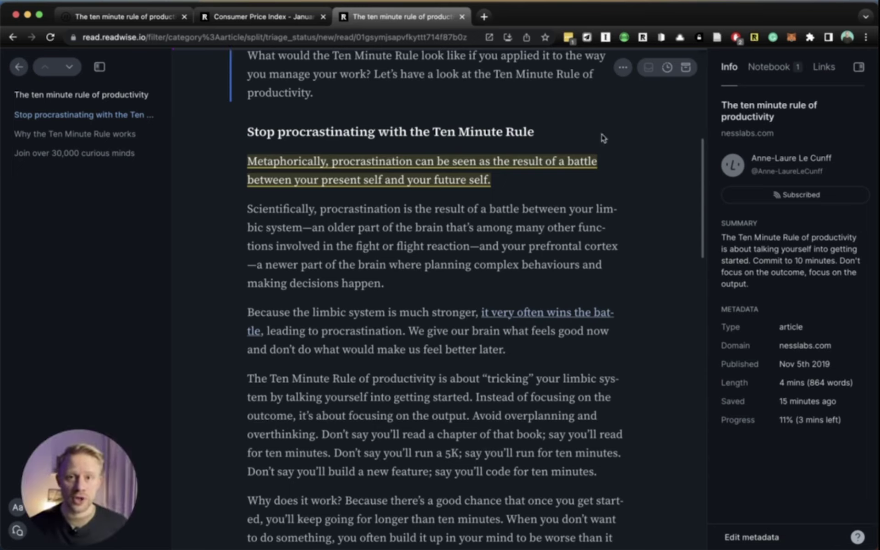
key("shift+g")
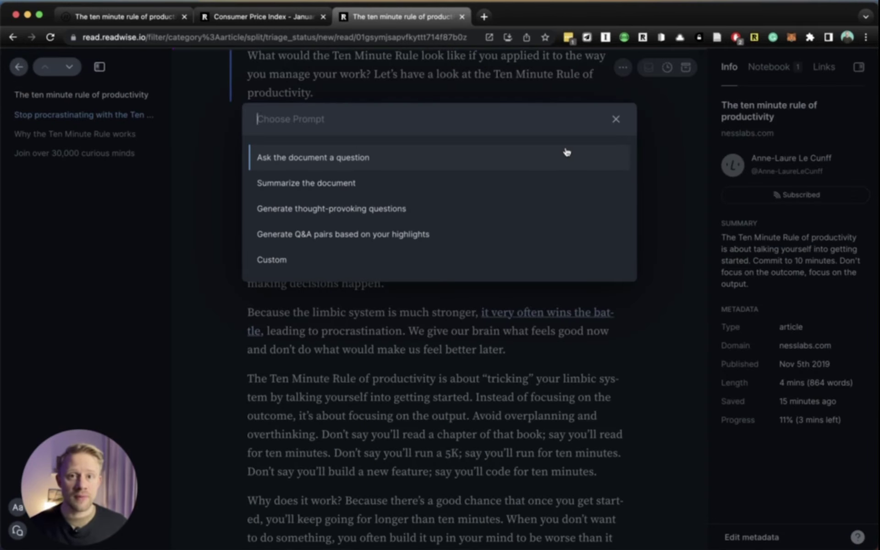
left_click(417, 190)
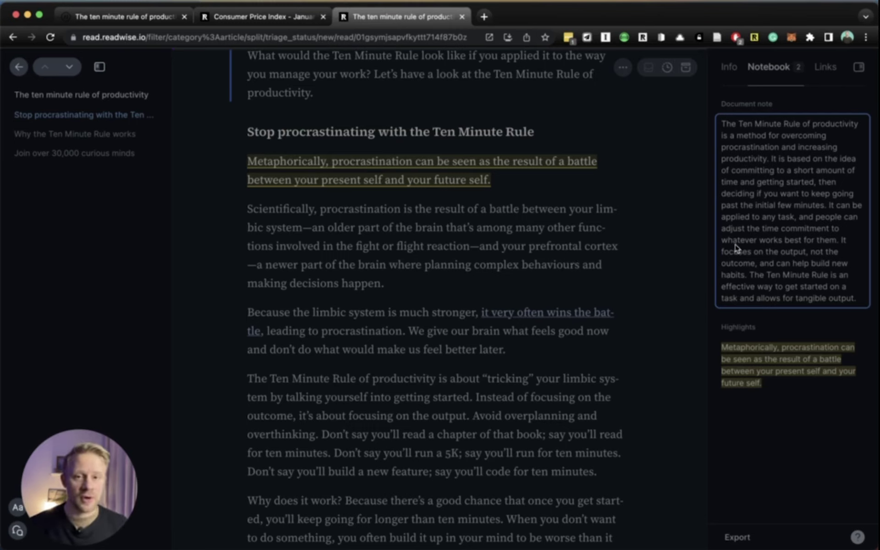
left_click(723, 126)
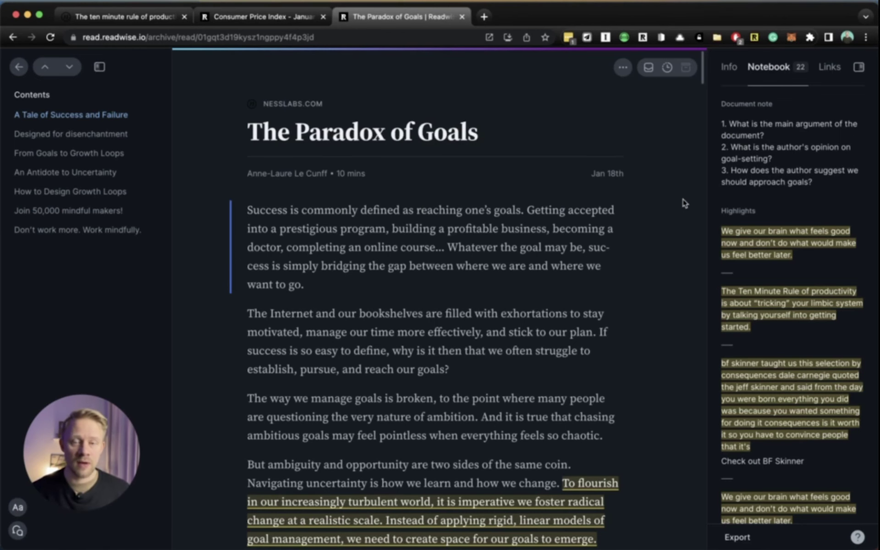
left_click(622, 67)
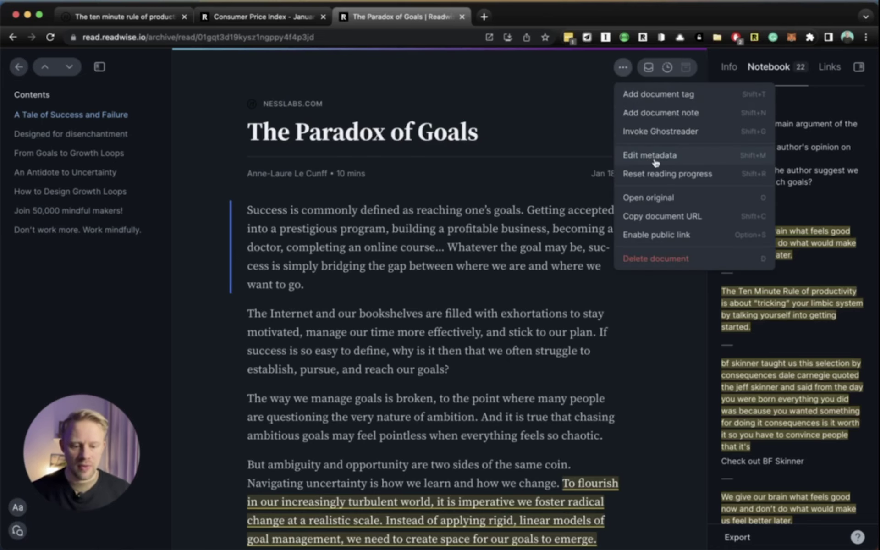
left_click(658, 133)
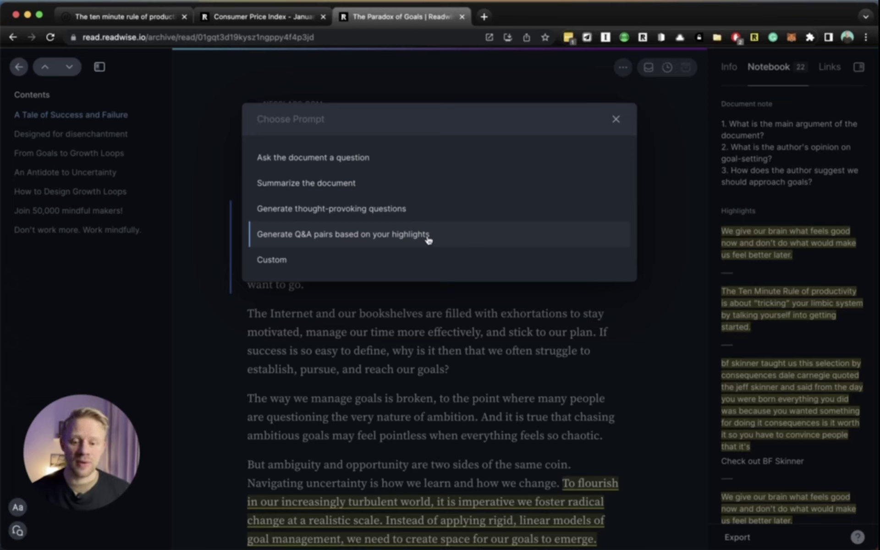
left_click(790, 160)
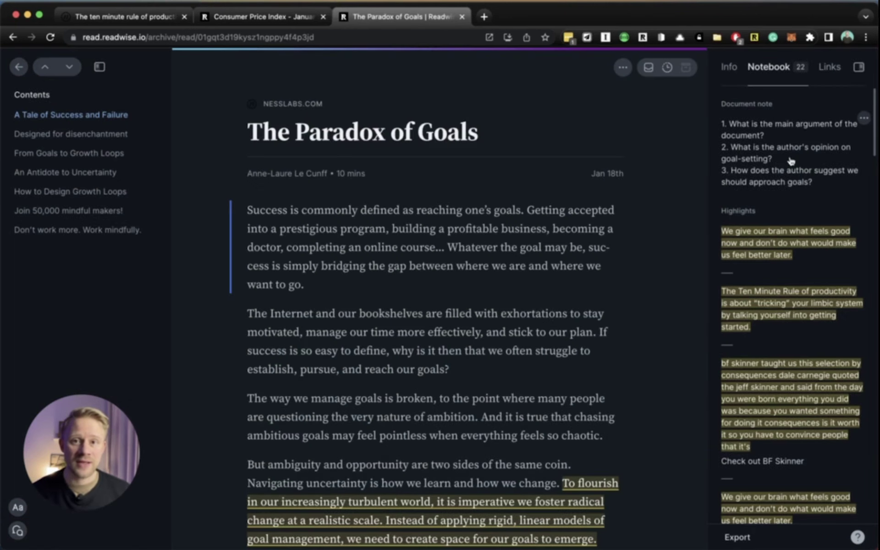